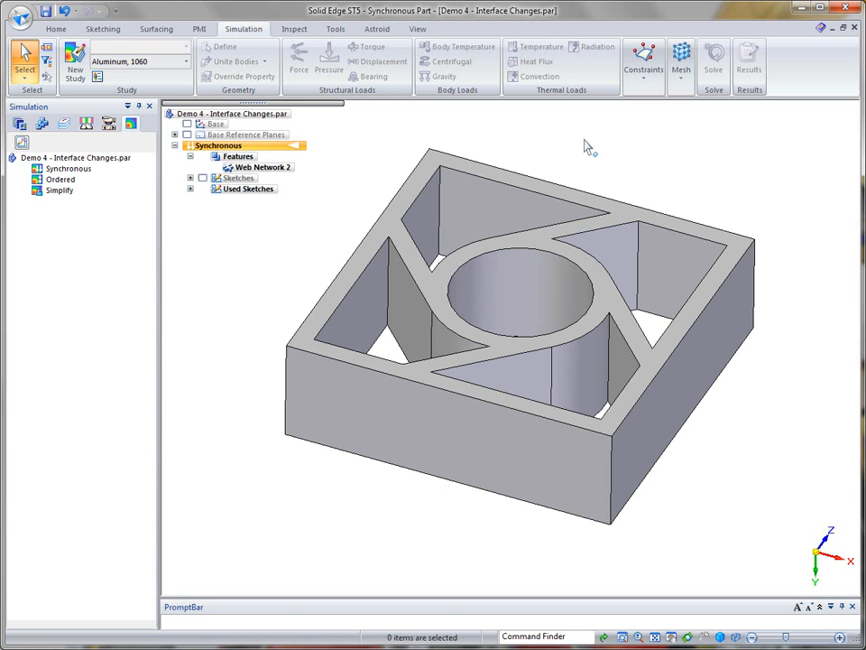
- Review the Simulation settings in Solid Edge Options, including symbol colors, result output, materials and solve time, without changing anything
{"action": "left_click", "coordinate": [20, 19]}
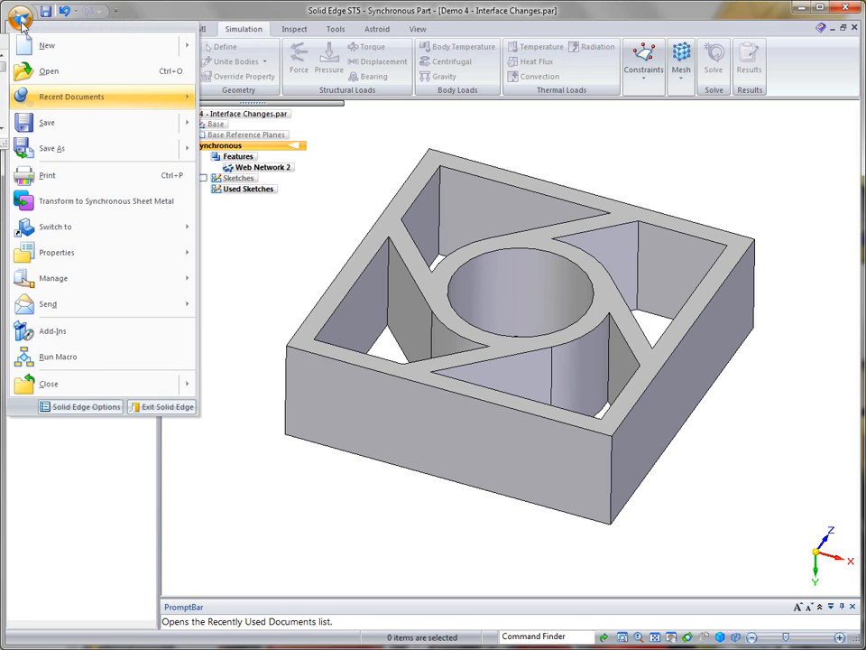
{"action": "left_click", "coordinate": [106, 409]}
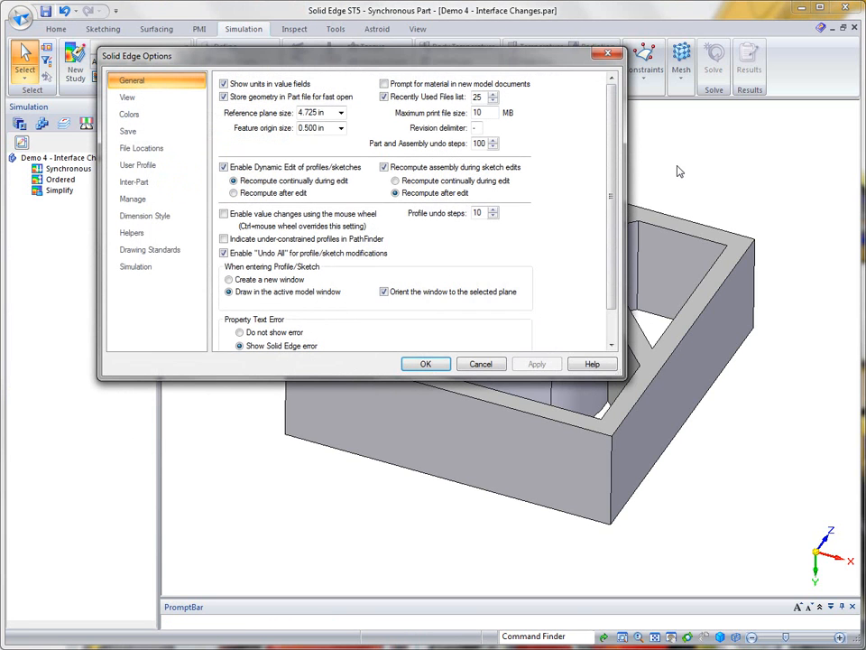
{"action": "left_click_drag", "start_coordinate": [619, 379], "coordinate": [714, 504]}
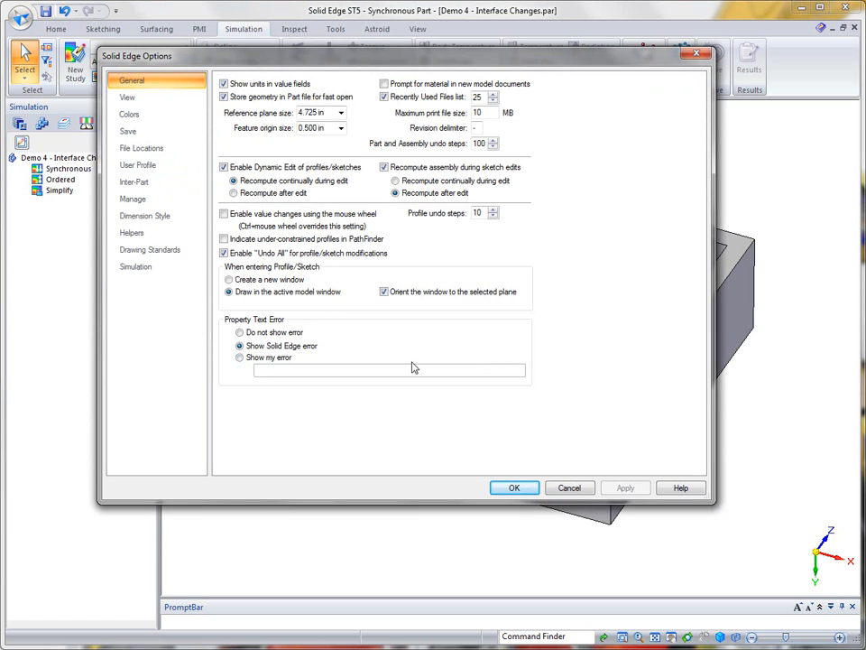
{"action": "left_click", "coordinate": [130, 269]}
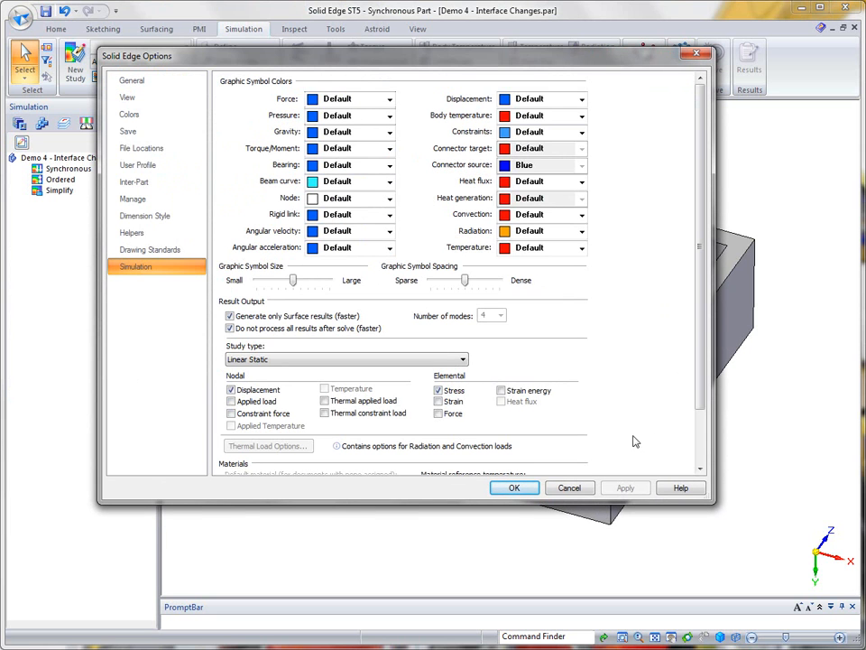
{"action": "left_click_drag", "start_coordinate": [714, 503], "coordinate": [720, 583]}
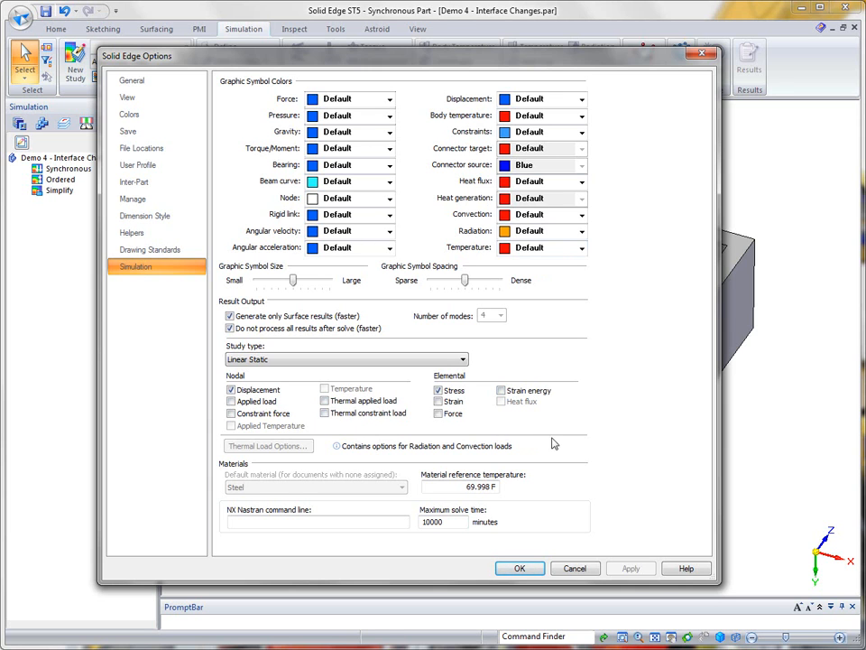
{"action": "left_click", "coordinate": [575, 568]}
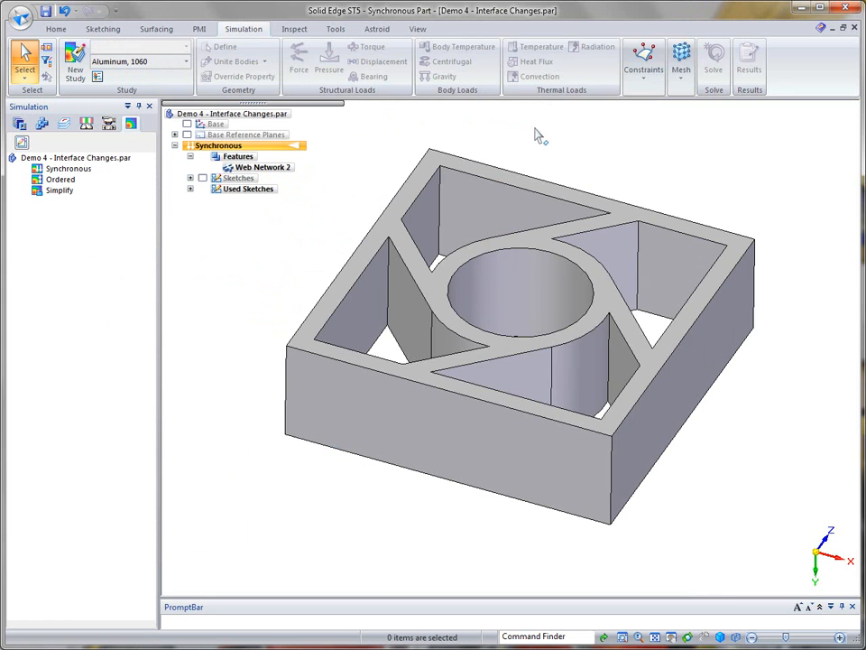
- Create a new Steady State Heat Transfer study with a Tetrahedral mesh
{"action": "left_click", "coordinate": [76, 63]}
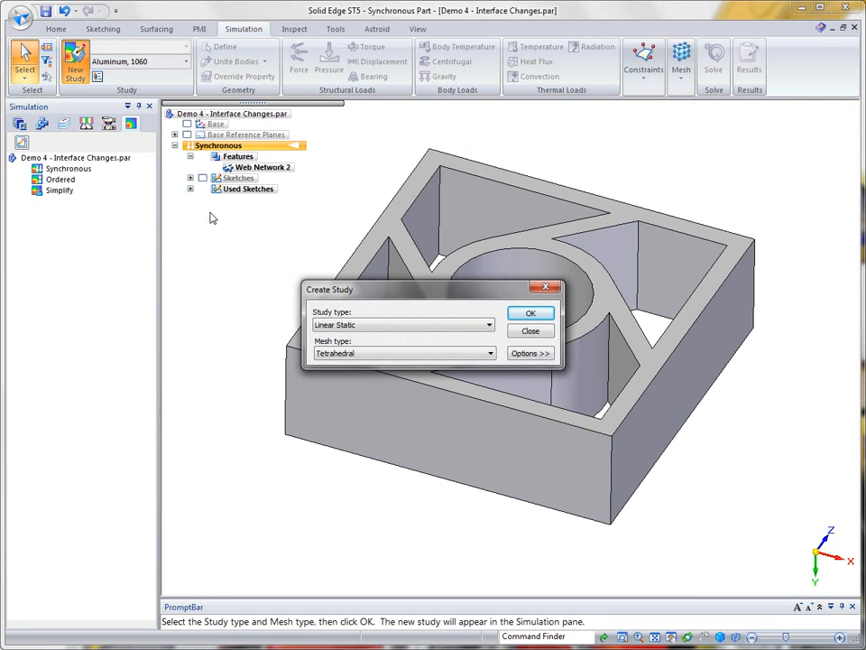
{"action": "left_click", "coordinate": [451, 325]}
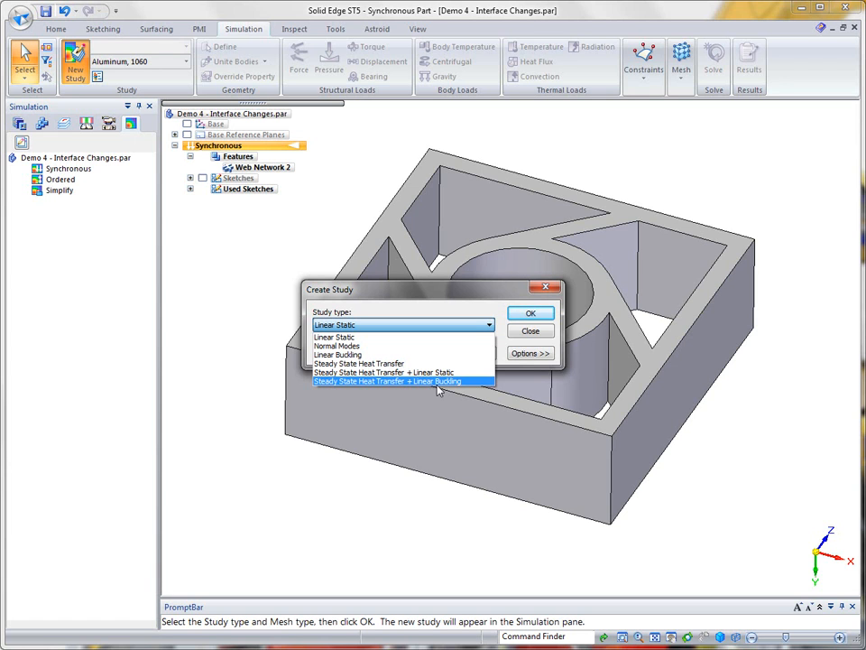
{"action": "left_click", "coordinate": [391, 364]}
{"action": "left_click", "coordinate": [546, 312]}
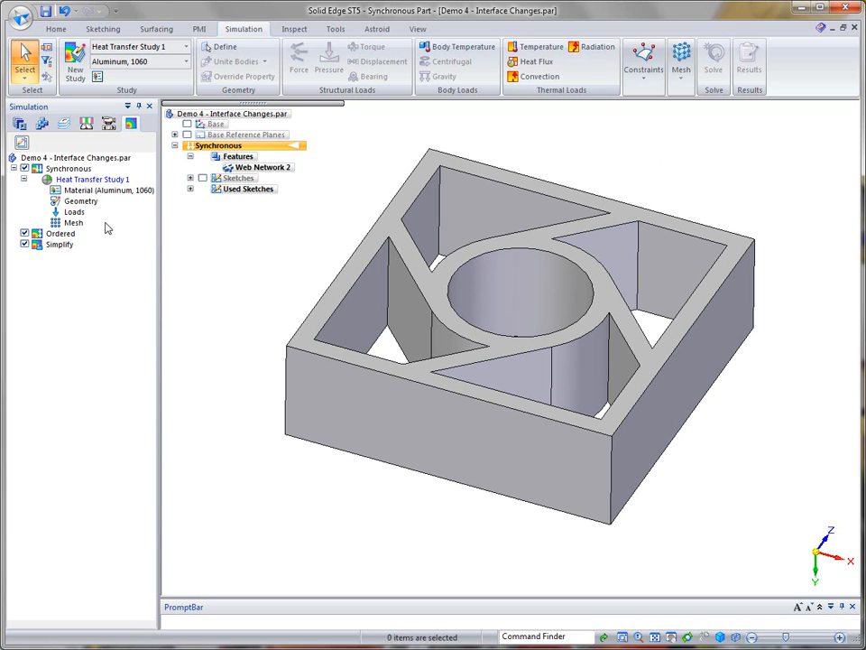
- Look at the thermal load types that can be created for the heat transfer study
{"action": "left_click", "coordinate": [75, 213]}
{"action": "right_click", "coordinate": [76, 214]}
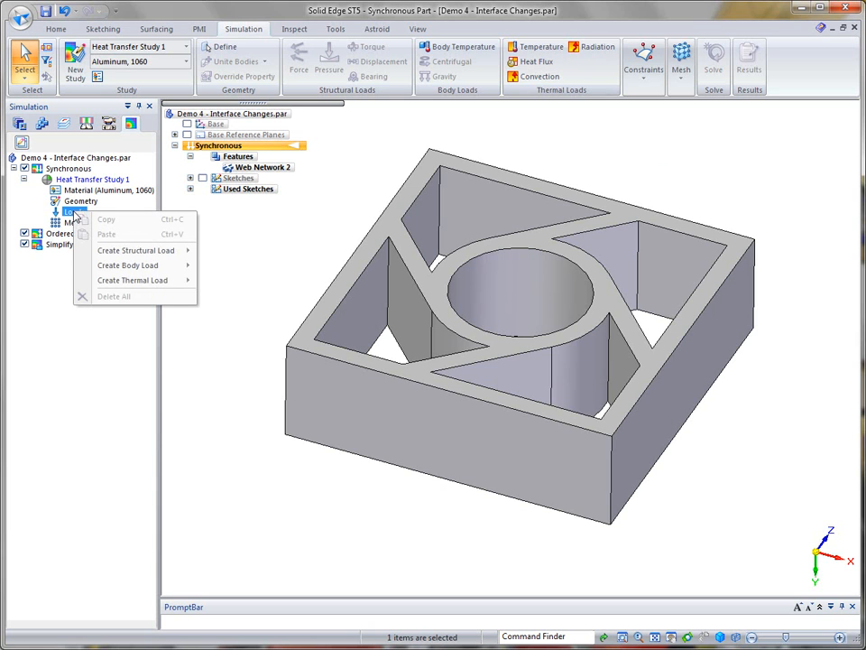
{"action": "mouse_move", "coordinate": [147, 284]}
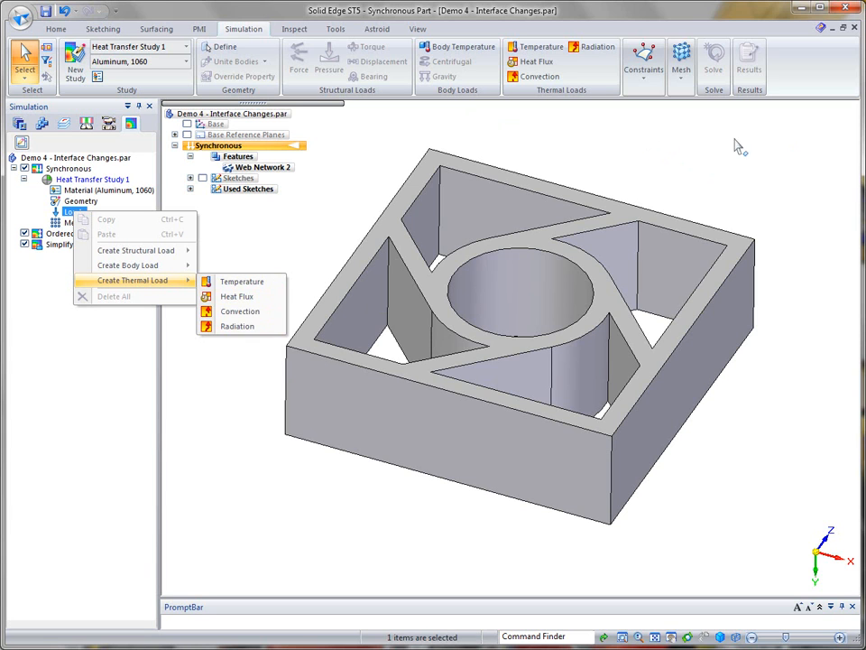
{"action": "left_click", "coordinate": [664, 143]}
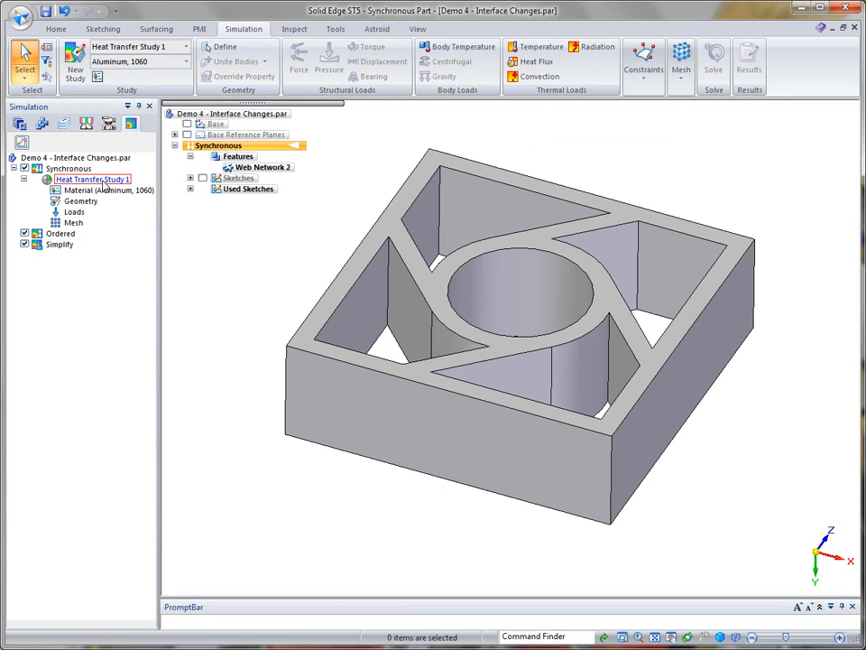
- Apply a 68 F Temperature load to the cylindrical face of the central bore
{"action": "left_click", "coordinate": [540, 47]}
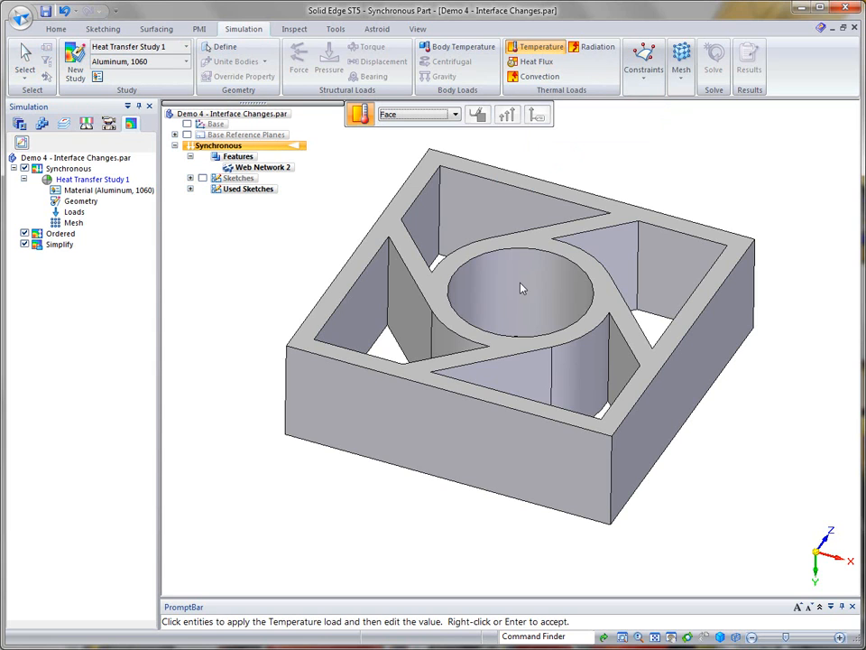
{"action": "left_click", "coordinate": [570, 246]}
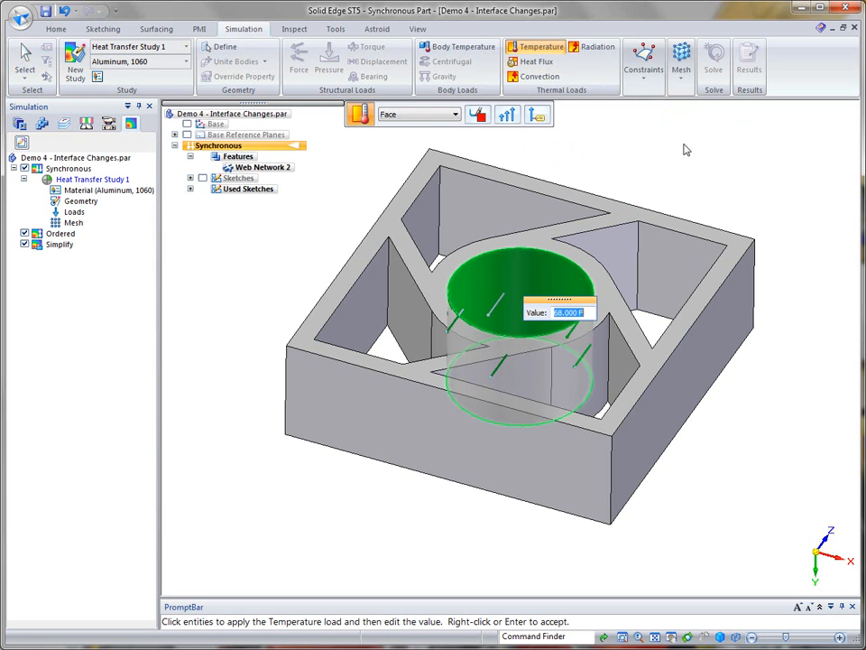
{"action": "key", "text": "Return"}
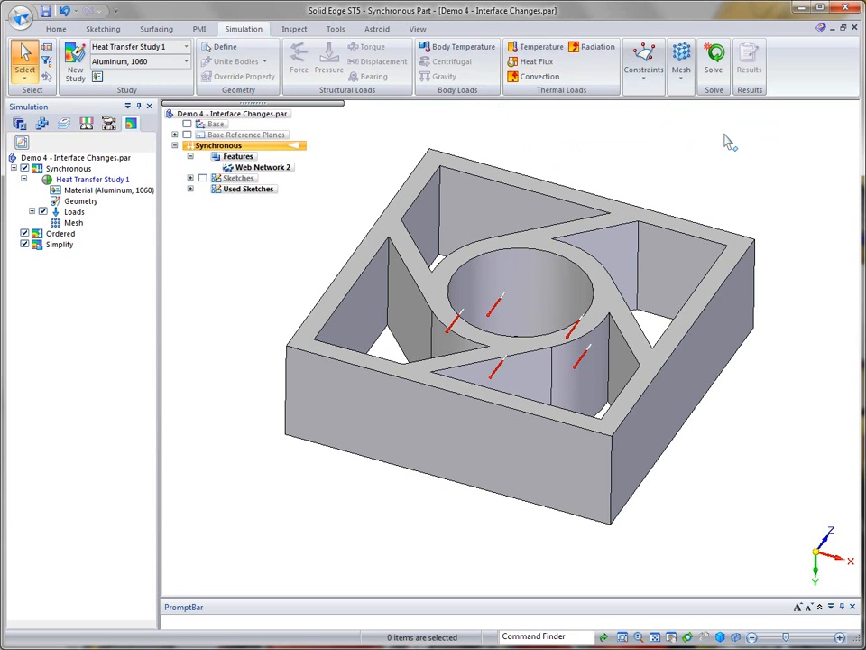
- Apply a 100 W Heat Flux load to two opposite outer side faces of the block
{"action": "left_click", "coordinate": [537, 61]}
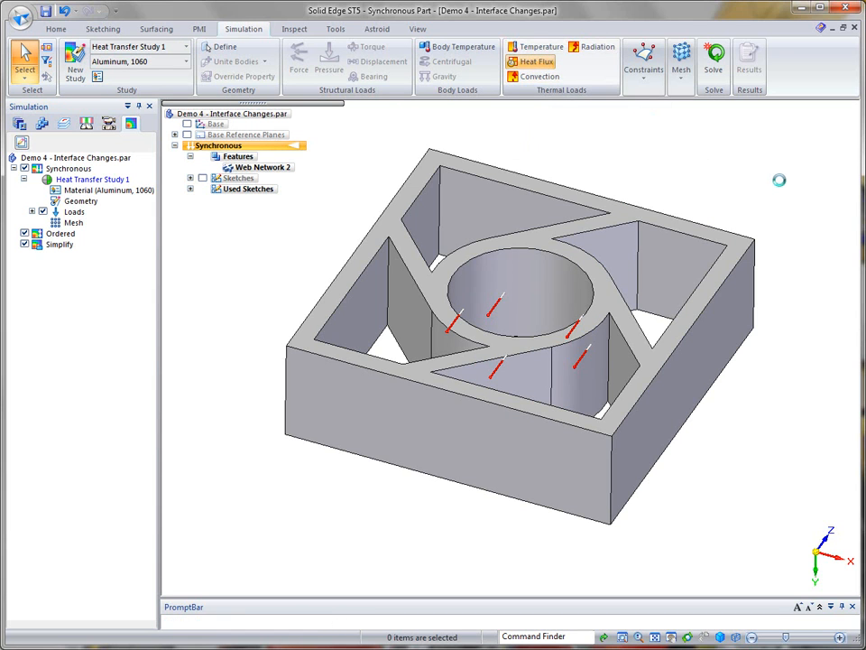
{"action": "left_click", "coordinate": [714, 359]}
{"action": "middle_click_drag", "start_coordinate": [795, 206], "coordinate": [584, 414]}
{"action": "left_click", "coordinate": [547, 422]}
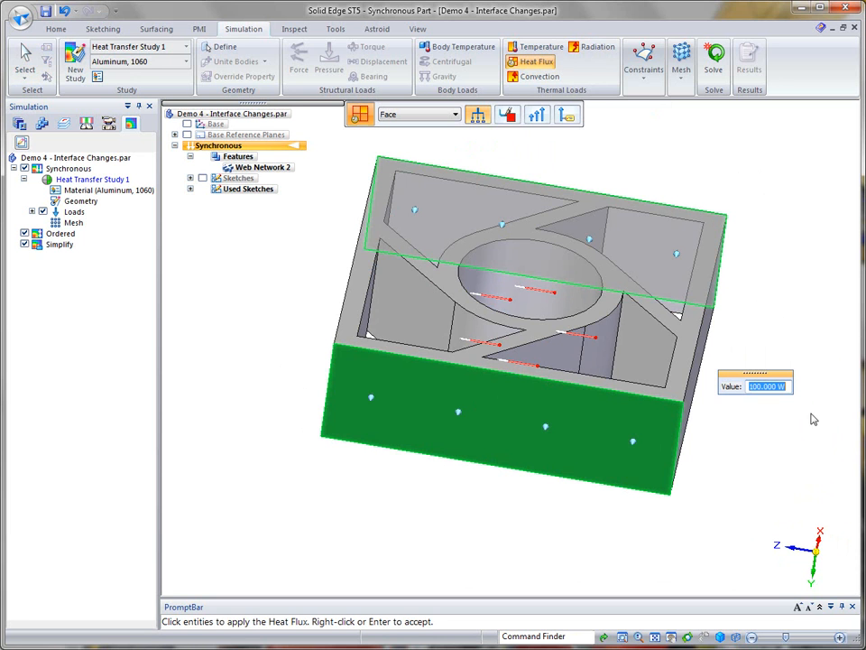
{"action": "middle_click_drag", "start_coordinate": [770, 416], "coordinate": [784, 199]}
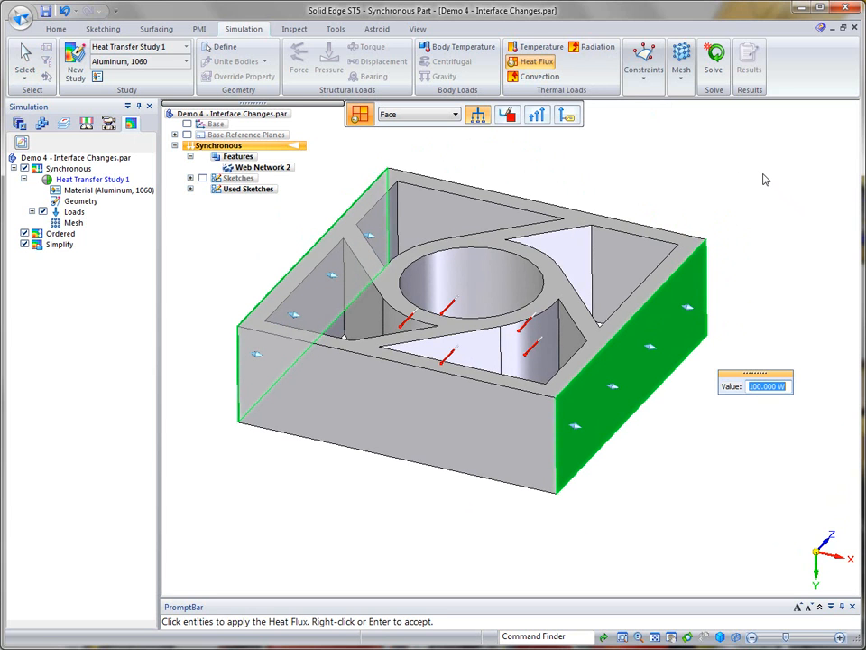
{"action": "key", "text": "Return"}
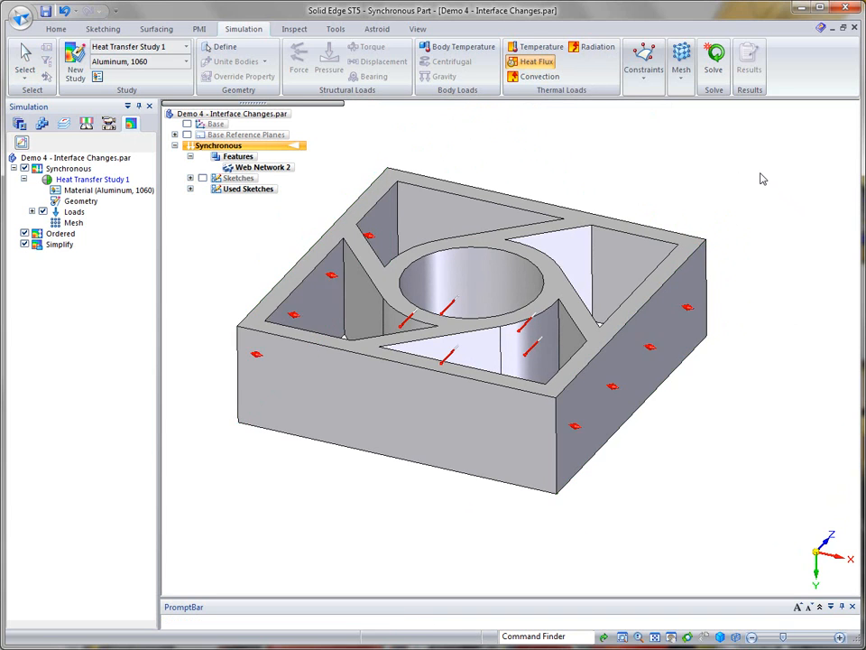
- Apply a Convection load to the flat faces of the diagonal inner webs, with film coefficient 0.176 BTU/hr-ft^2F and ambient temperature 68 F
{"action": "left_click", "coordinate": [539, 76]}
{"action": "middle_click_drag", "start_coordinate": [729, 215], "coordinate": [800, 327]}
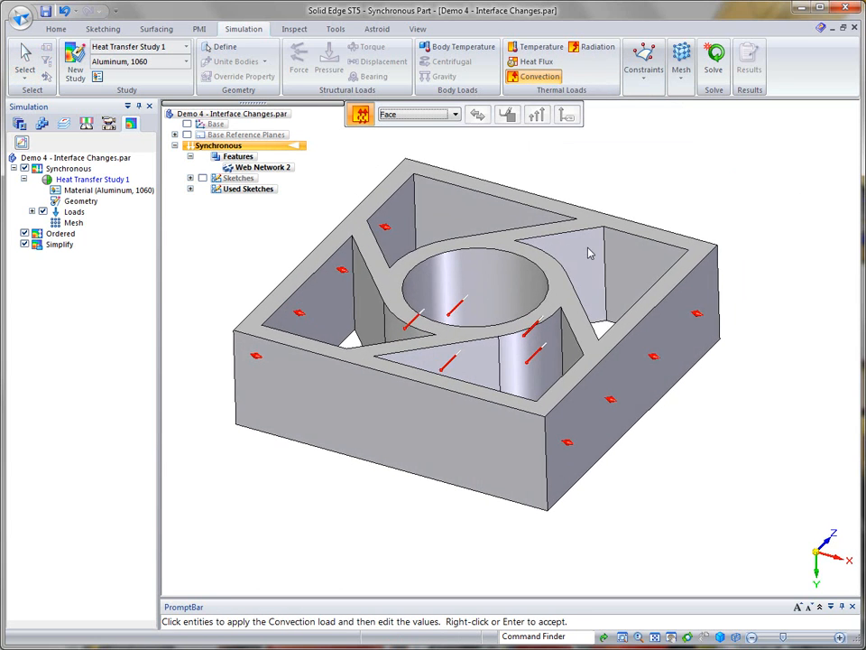
{"action": "left_click", "coordinate": [587, 260]}
{"action": "middle_click_drag", "start_coordinate": [630, 266], "coordinate": [602, 365]}
{"action": "left_click", "coordinate": [602, 364]}
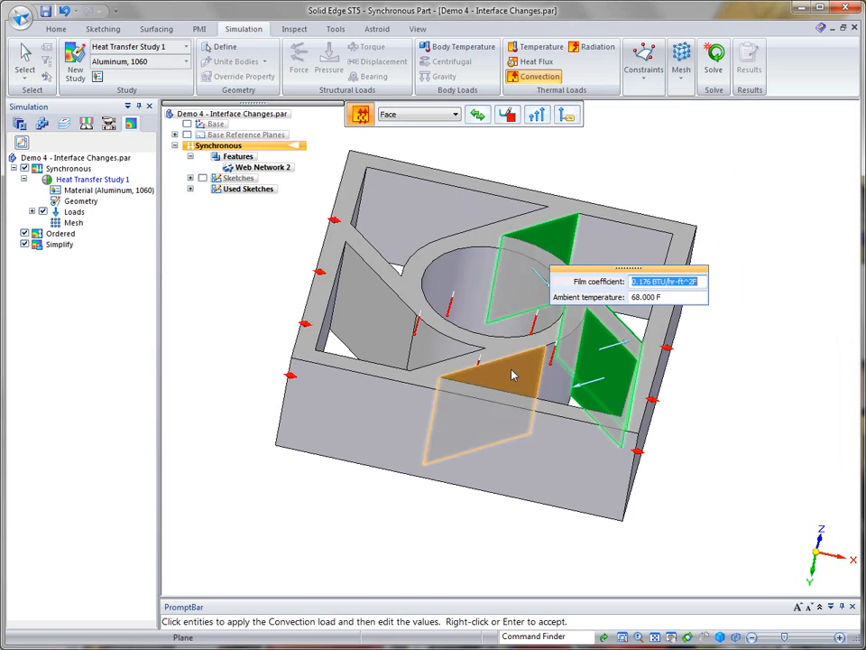
{"action": "left_click", "coordinate": [509, 406]}
{"action": "middle_click_drag", "start_coordinate": [509, 406], "coordinate": [609, 360]}
{"action": "left_click", "coordinate": [614, 366]}
{"action": "left_click", "coordinate": [512, 361]}
{"action": "middle_click_drag", "start_coordinate": [676, 291], "coordinate": [729, 242]}
{"action": "left_click", "coordinate": [584, 352]}
{"action": "left_click_drag", "start_coordinate": [664, 274], "coordinate": [719, 145]}
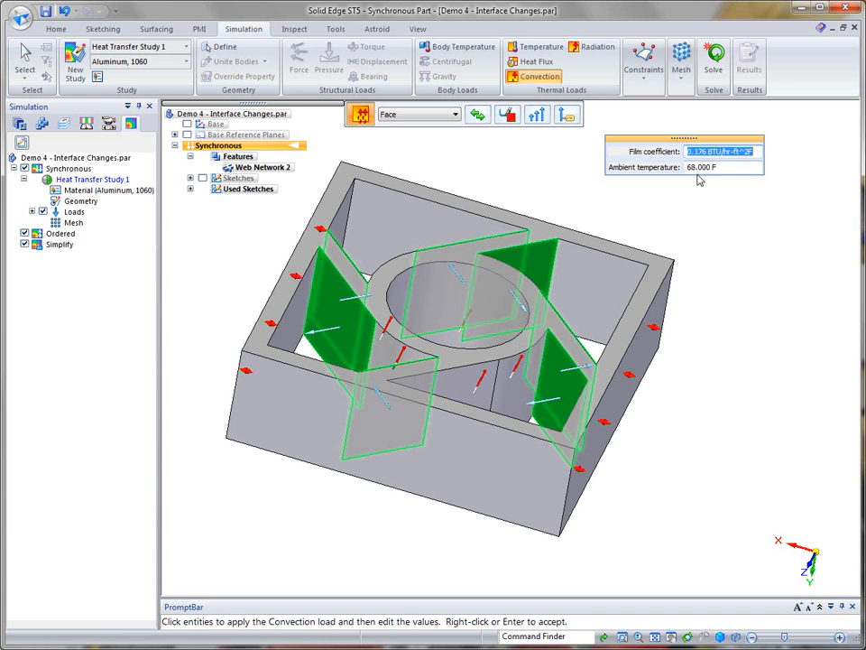
{"action": "right_click", "coordinate": [745, 245]}
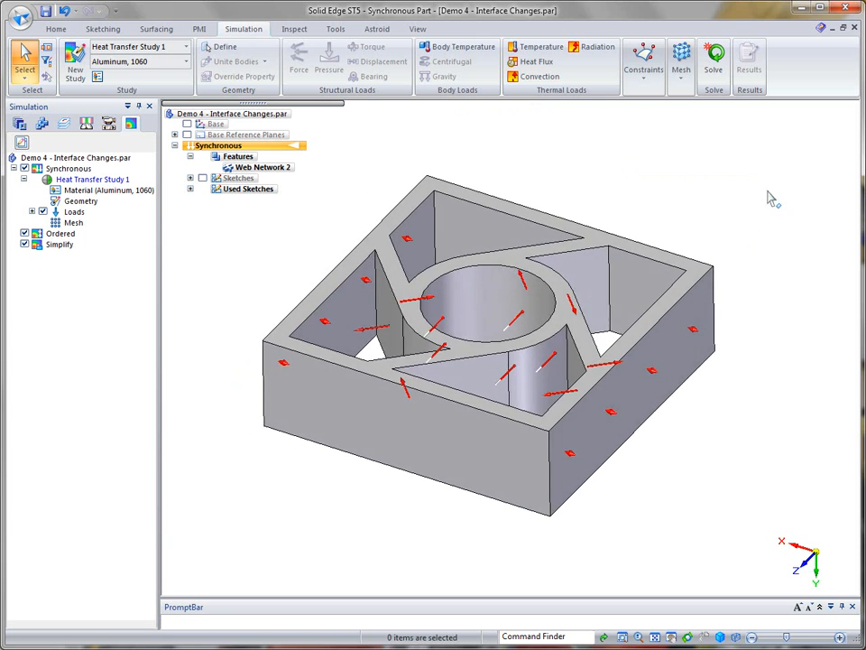
- Solve the heat transfer study and inspect the temperature contour plot around the part
{"action": "left_click", "coordinate": [713, 72]}
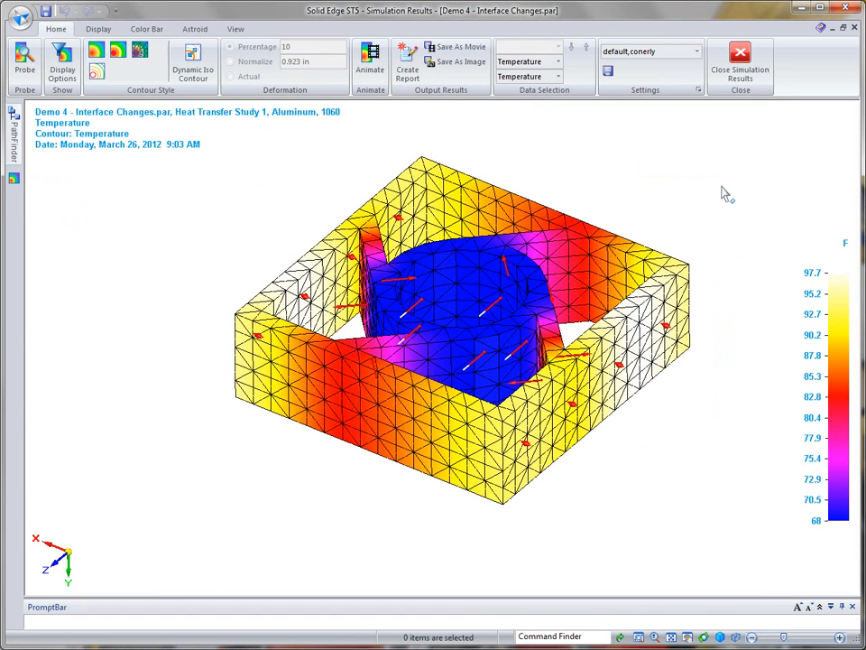
{"action": "middle_click_drag", "start_coordinate": [741, 184], "coordinate": [810, 280]}
{"action": "middle_click_drag", "start_coordinate": [782, 507], "coordinate": [782, 310]}
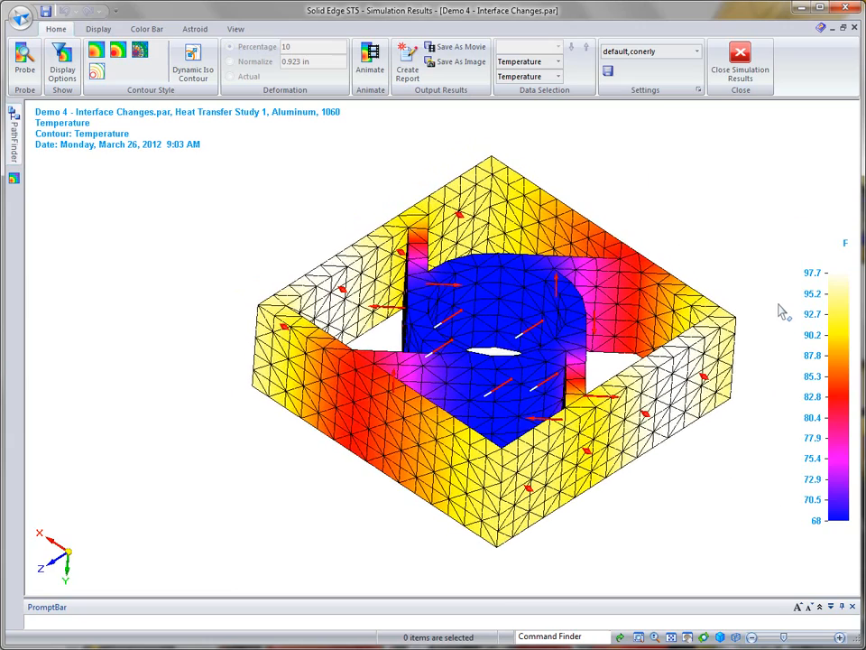
- Probe the temperature at a node on the inside of an outer wall, place its label beside the model, and close the simulation results
{"action": "left_click", "coordinate": [25, 59]}
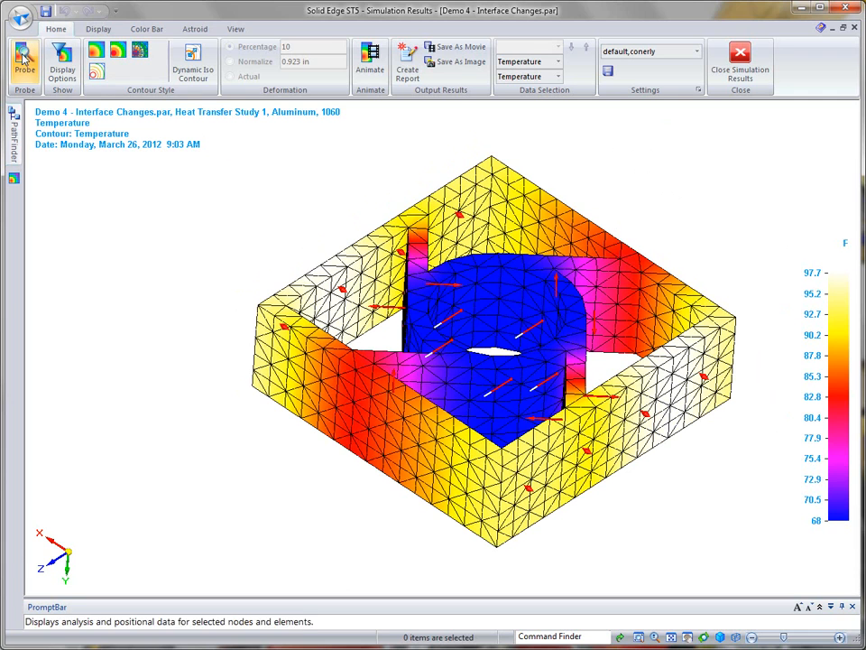
{"action": "left_click_drag", "start_coordinate": [318, 45], "coordinate": [319, 109]}
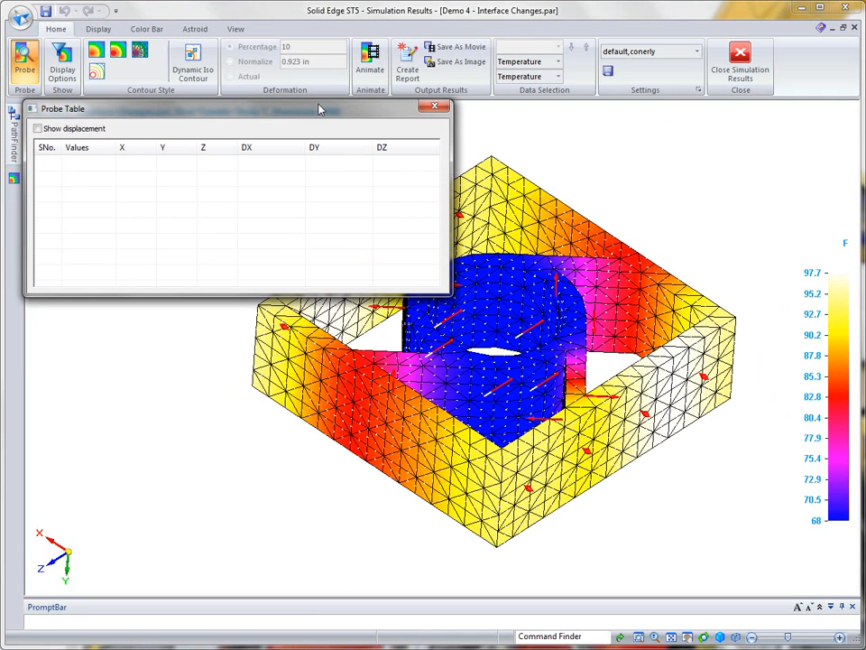
{"action": "left_click", "coordinate": [629, 290]}
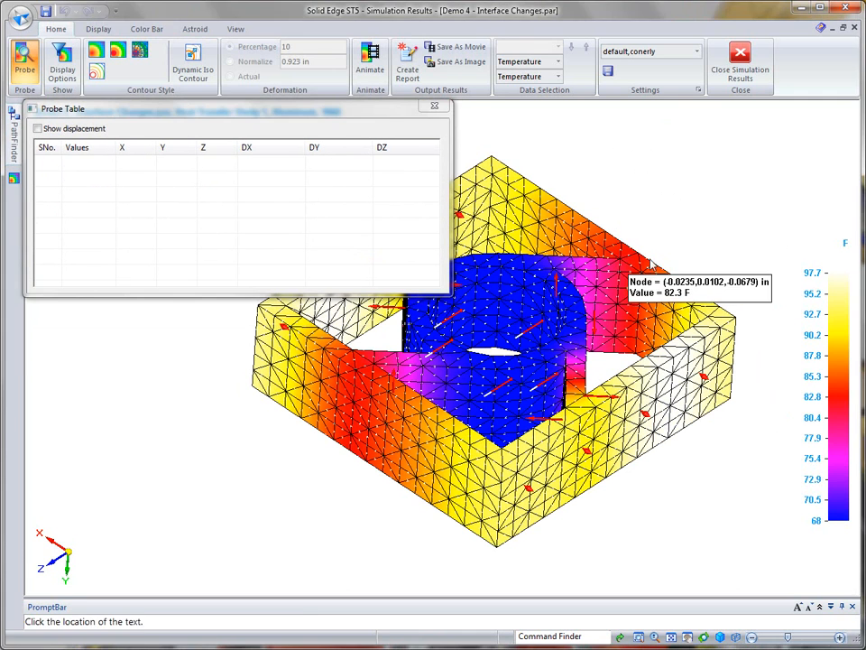
{"action": "left_click", "coordinate": [677, 210]}
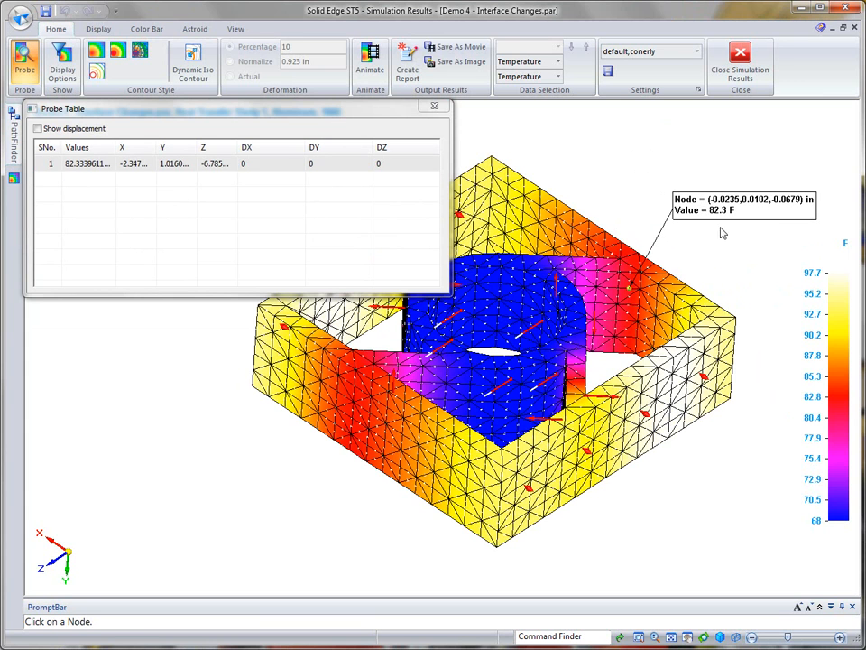
{"action": "left_click", "coordinate": [434, 106]}
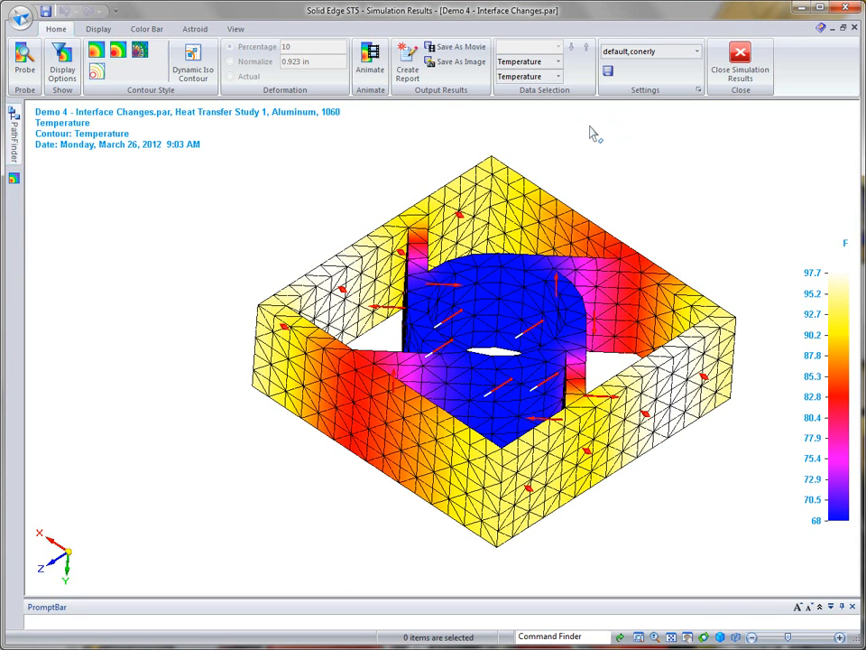
{"action": "left_click", "coordinate": [740, 59]}
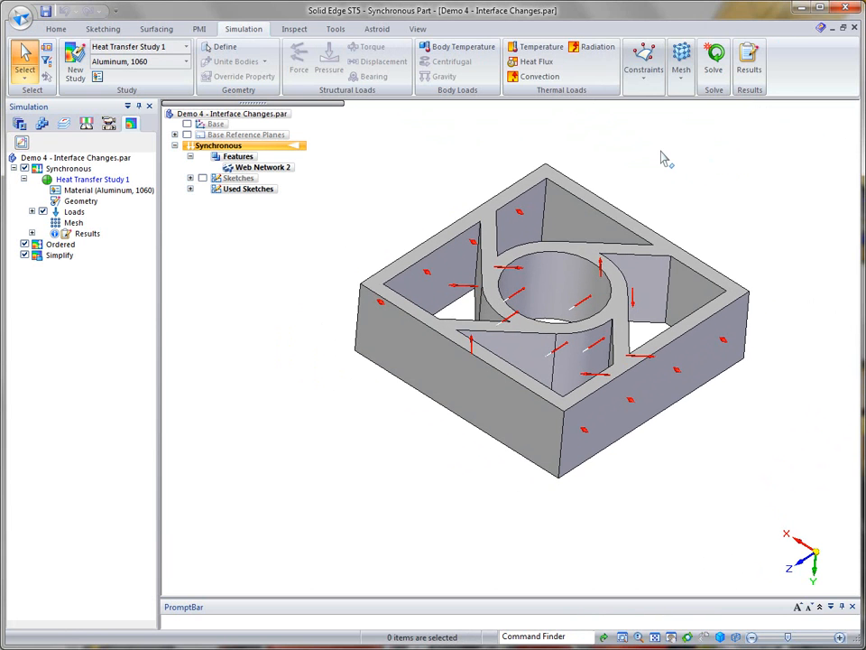
{"action": "scroll", "coordinate": [663, 159], "scroll_direction": "up", "scroll_amount": 3}
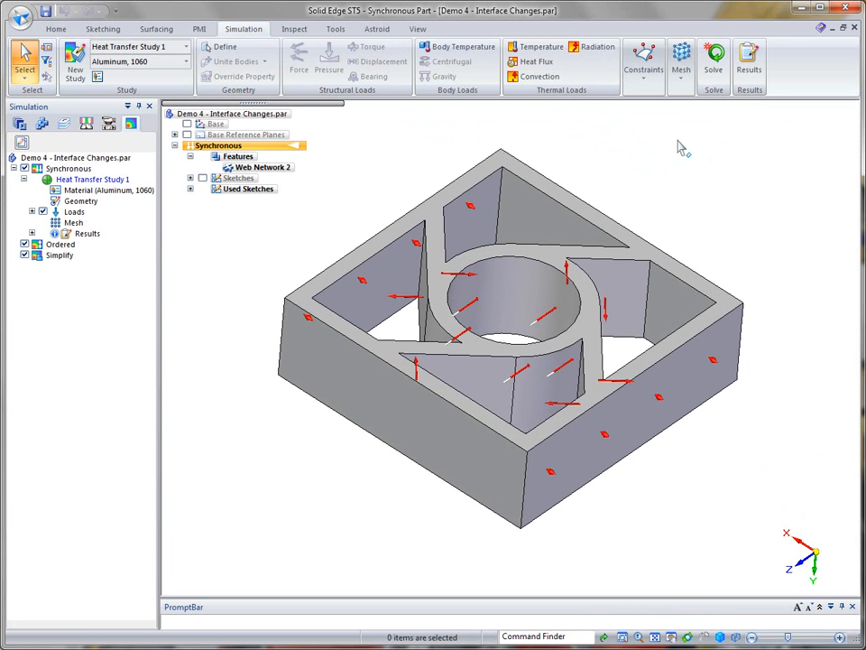